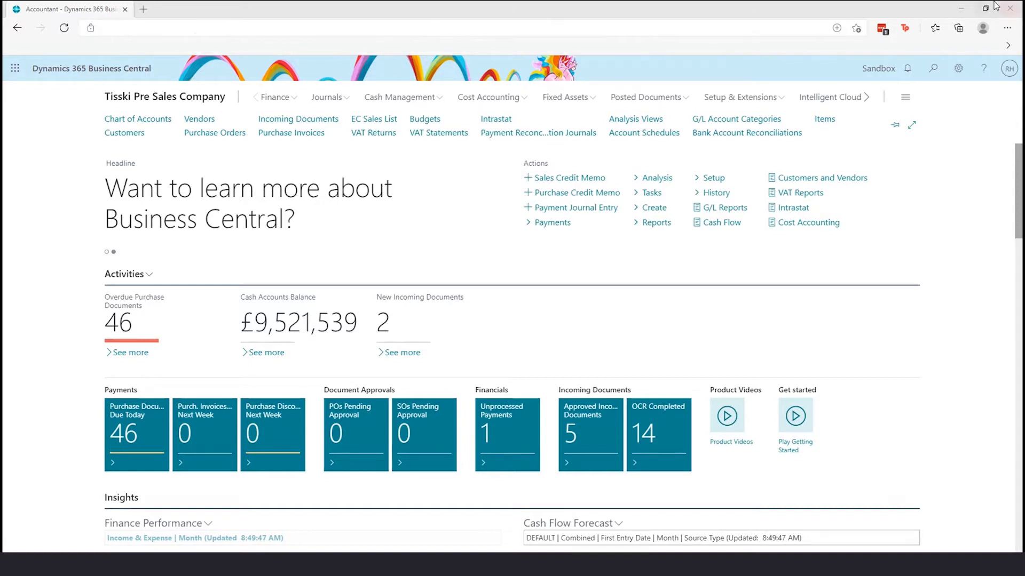
# Open the Items list and open the Item Card for 1896-S ATHENS Desk.
pyautogui.click(833, 127)
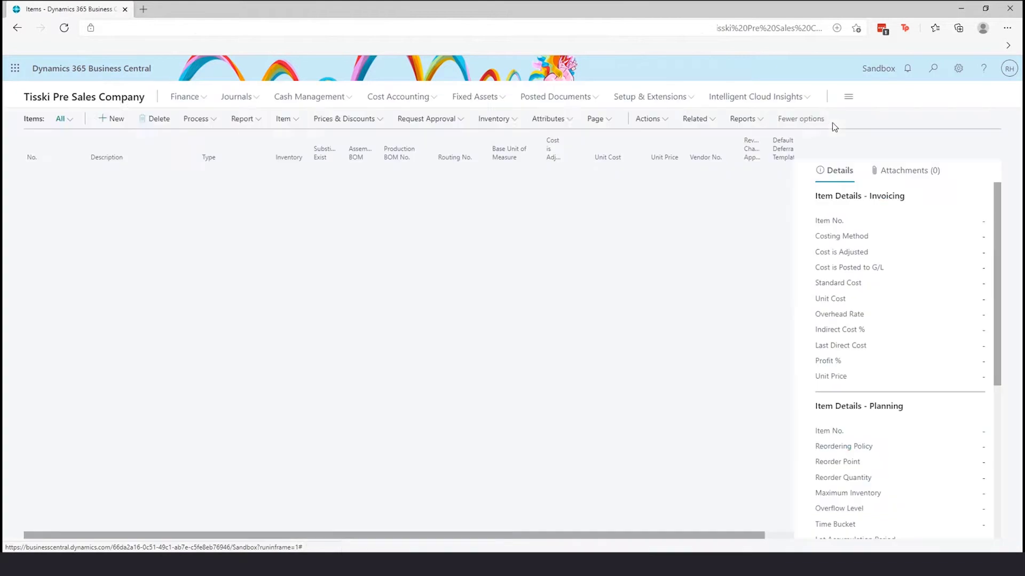
pyautogui.scroll(-3, 55, 412)
pyautogui.scroll(-4, 53, 411)
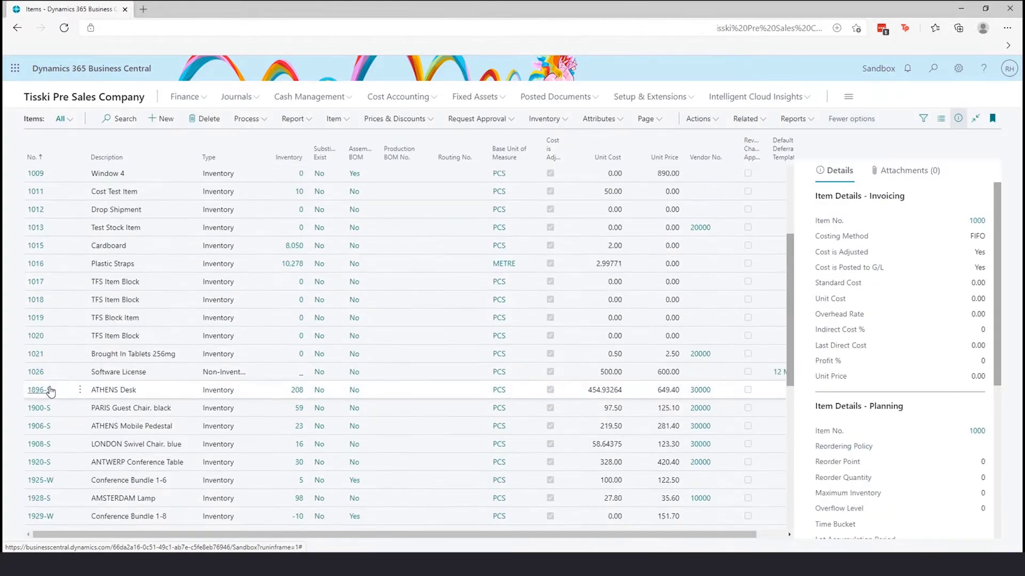
pyautogui.click(37, 336)
pyautogui.click(38, 336)
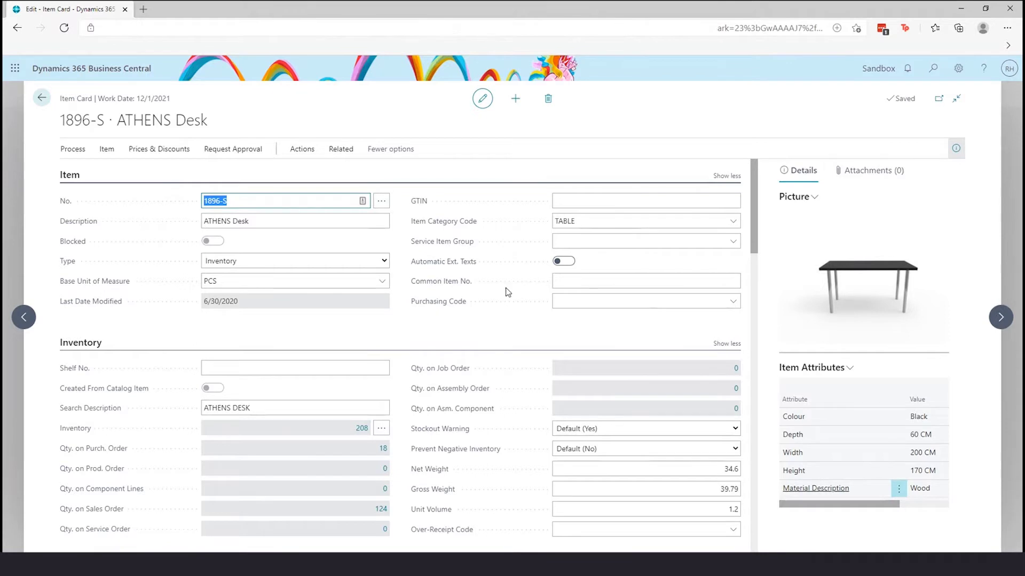
# Review the ATHENS Desk's Inventory Posting Group, RESALE.
pyautogui.scroll(-6, 507, 290)
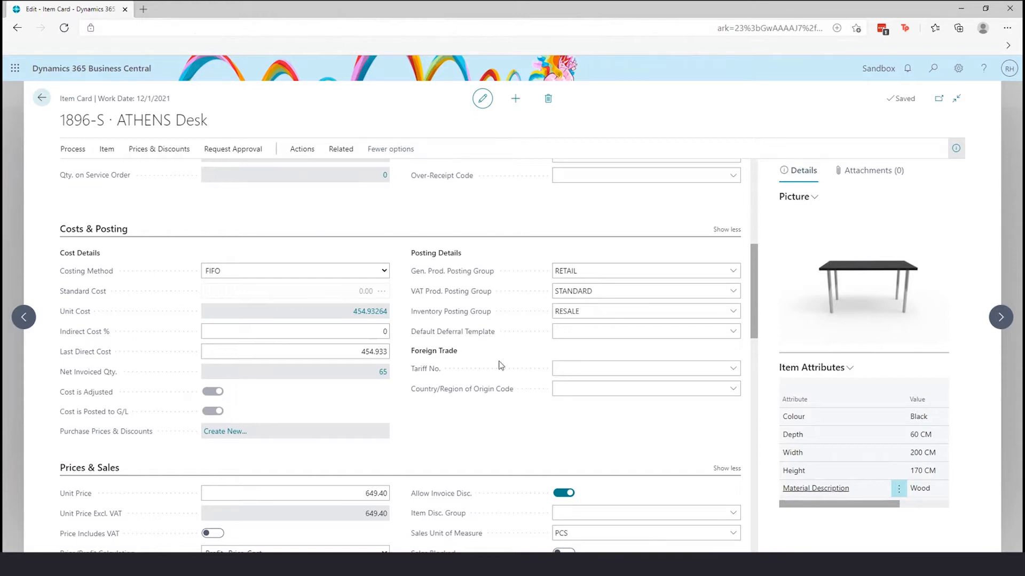
pyautogui.click(592, 315)
pyautogui.scroll(-5, 531, 326)
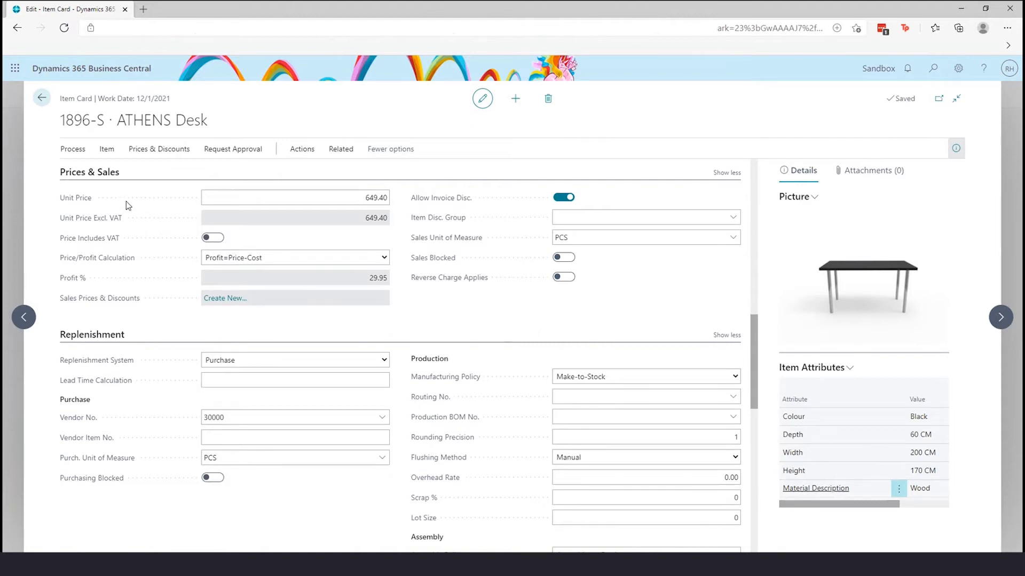
pyautogui.scroll(6, 126, 201)
pyautogui.scroll(3, 172, 228)
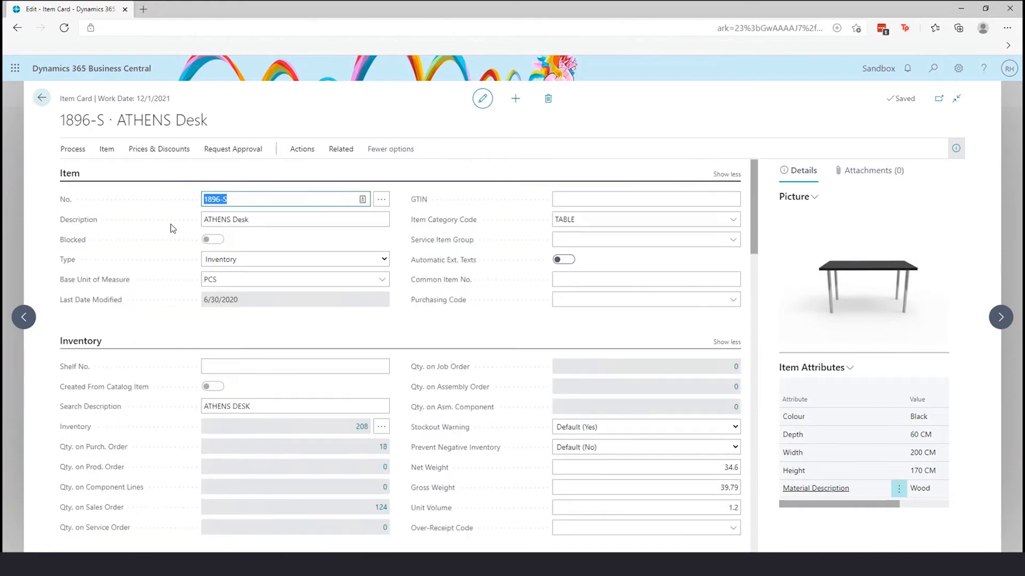
pyautogui.scroll(-6, 171, 226)
# Review the item's Last Direct Cost, Vendor No. 30000 and empty Vendor Item No.
pyautogui.click(294, 352)
pyautogui.click(156, 283)
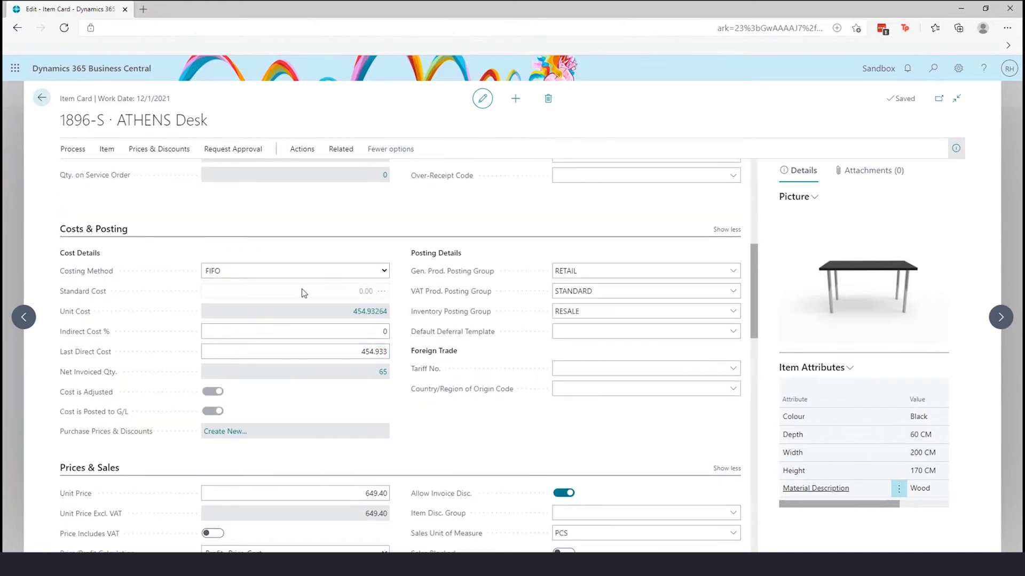
pyautogui.scroll(-7, 300, 310)
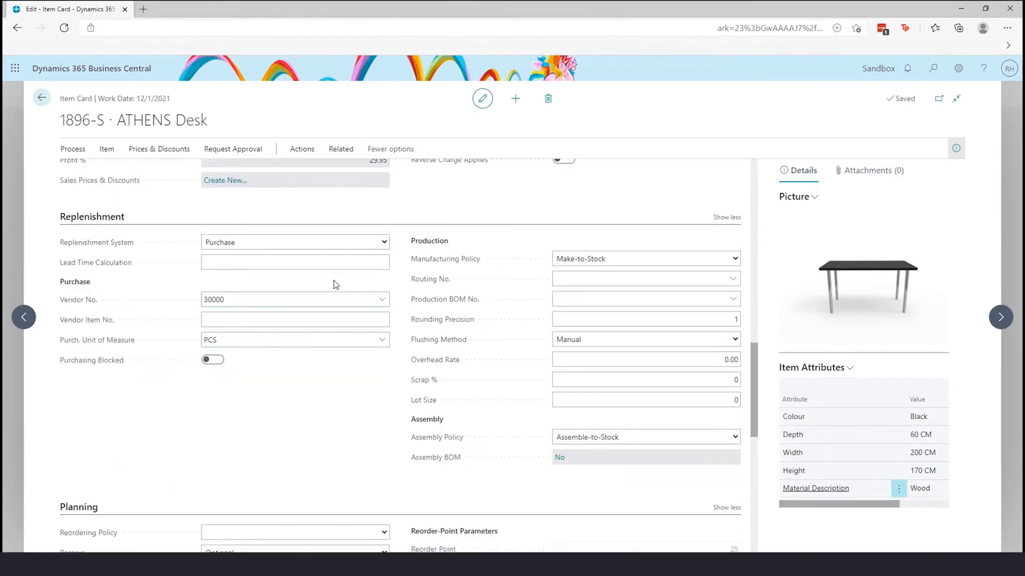
pyautogui.click(257, 298)
pyautogui.click(259, 323)
pyautogui.scroll(-2, 284, 376)
pyautogui.scroll(15, 285, 371)
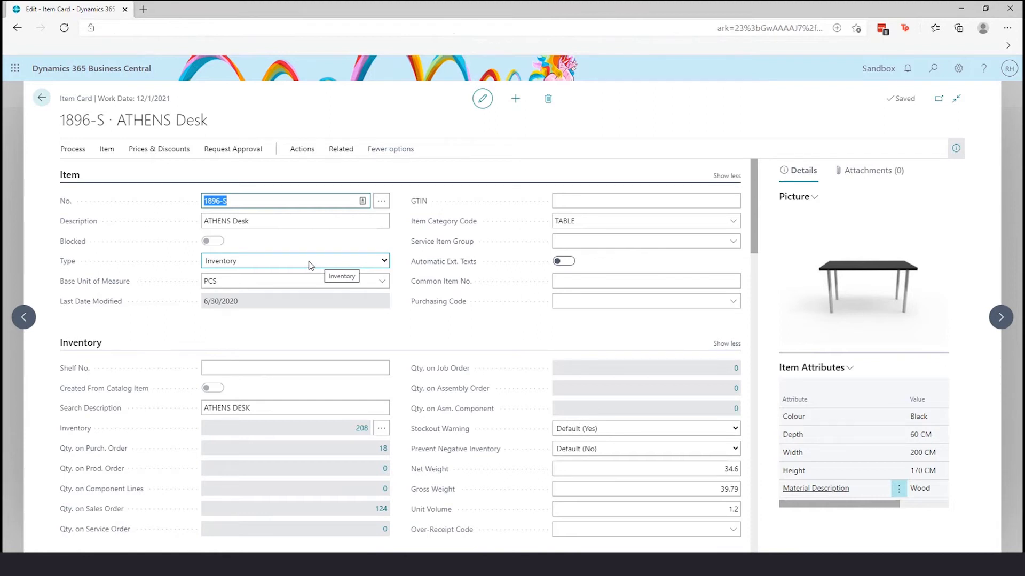
# Search 'locations' and show the WAREHOUSE location's warehouse settings with Bin Mandatory on.
pyautogui.click(46, 100)
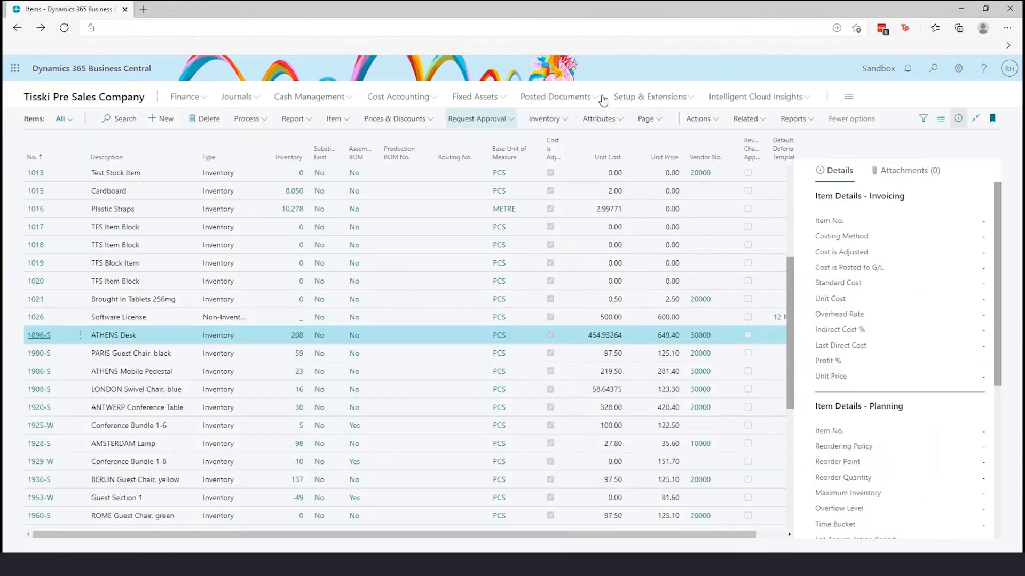
pyautogui.click(932, 70)
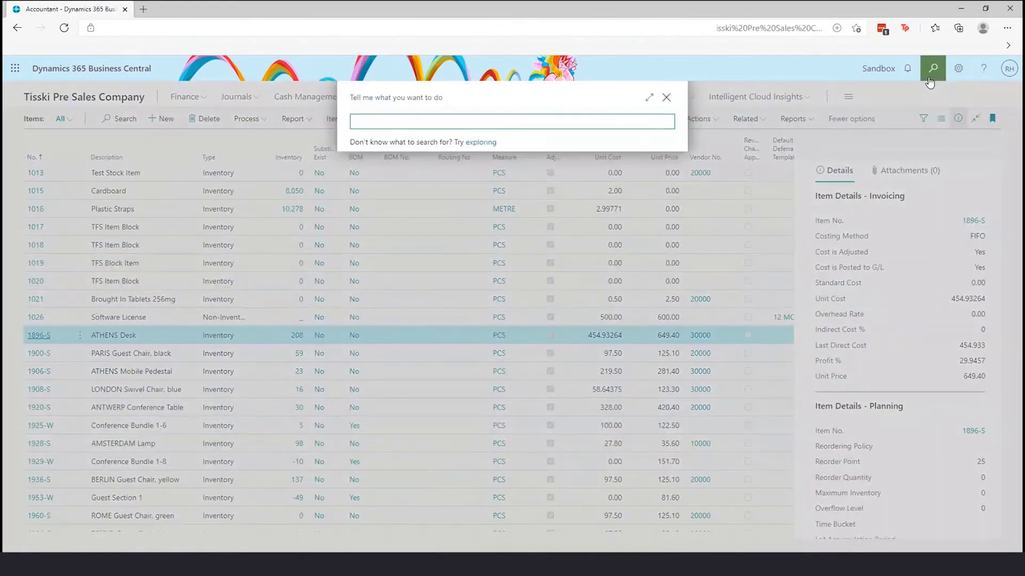
pyautogui.write('locations')
pyautogui.click(383, 256)
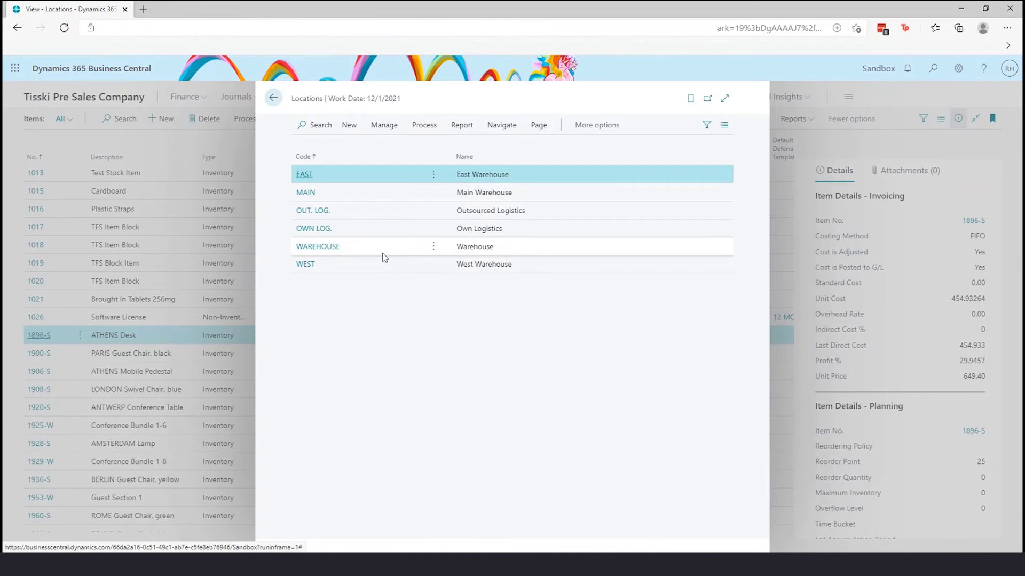
pyautogui.click(321, 250)
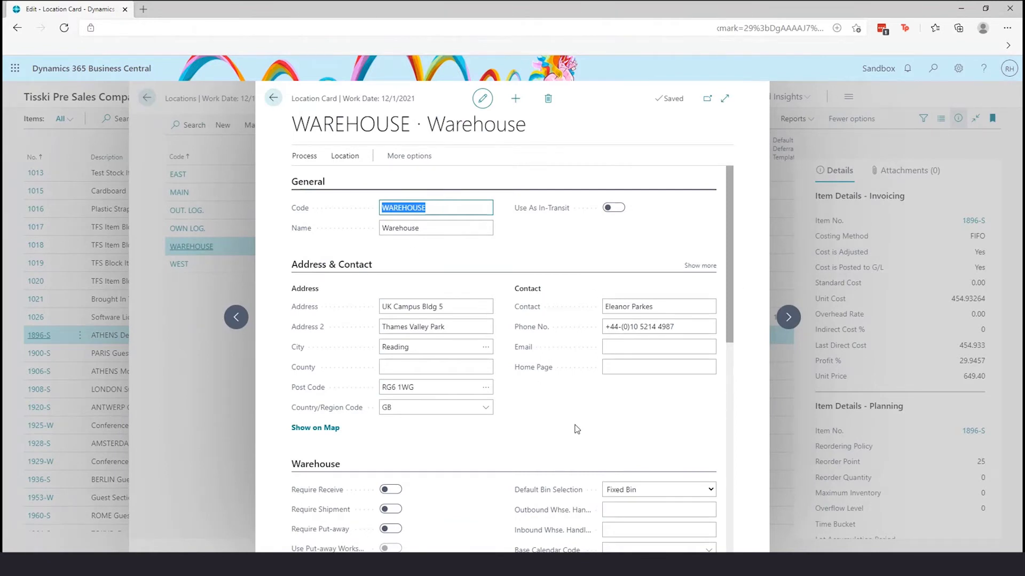
pyautogui.scroll(-4, 576, 429)
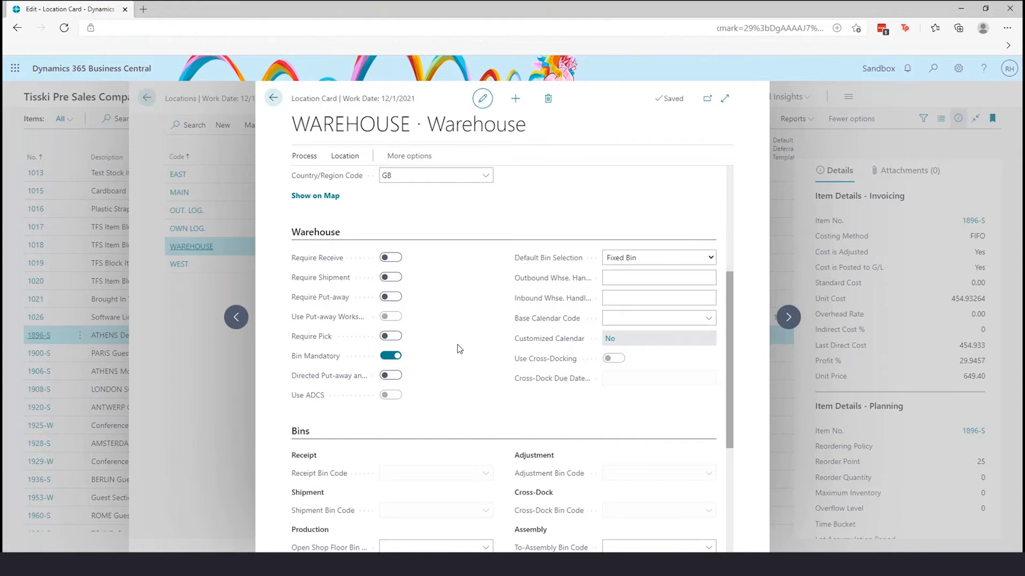
# View the WAREHOUSE bins from A001 onward, then return to the Locations list.
pyautogui.click(303, 156)
pyautogui.click(359, 176)
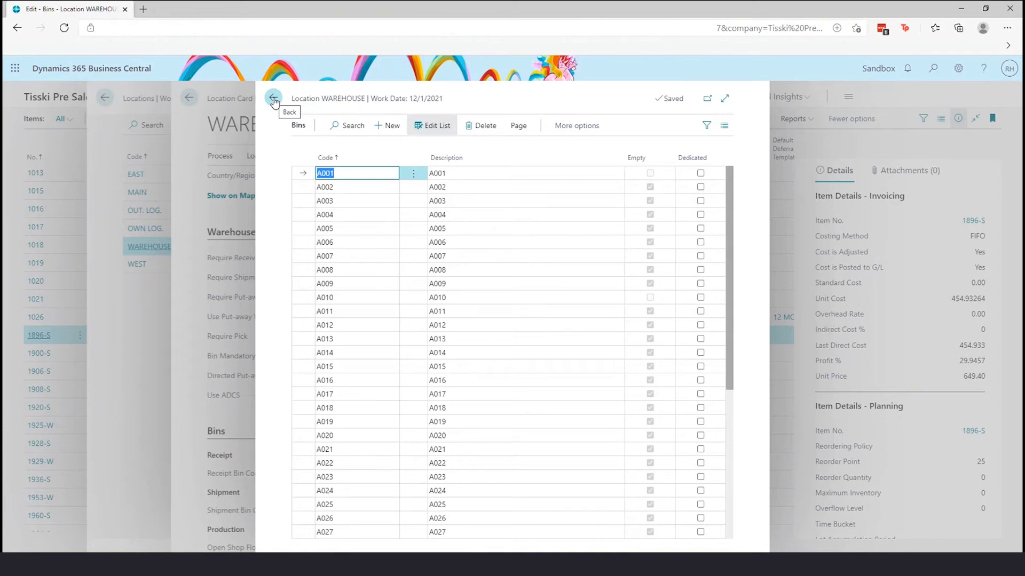
pyautogui.click(274, 101)
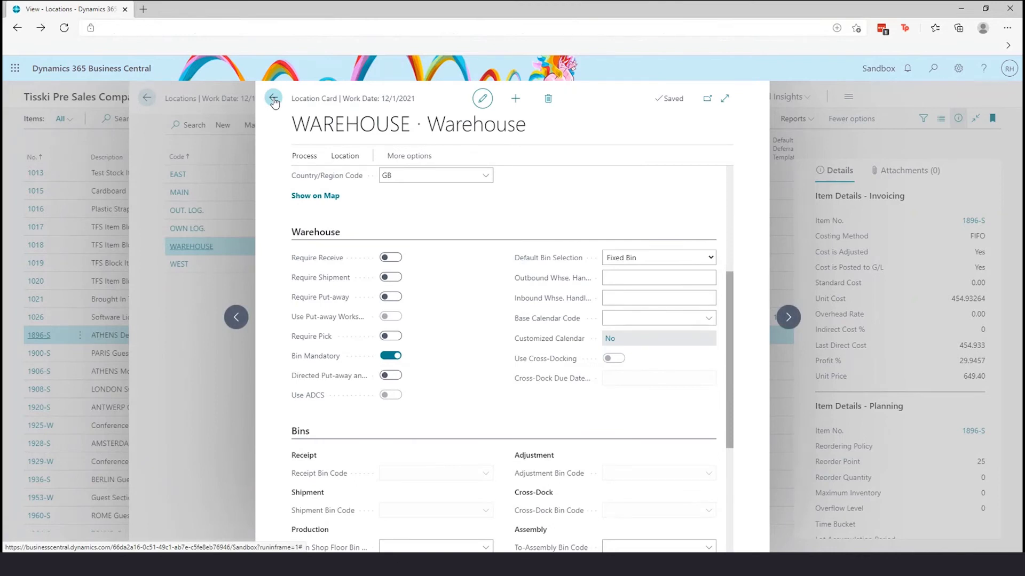
pyautogui.click(274, 100)
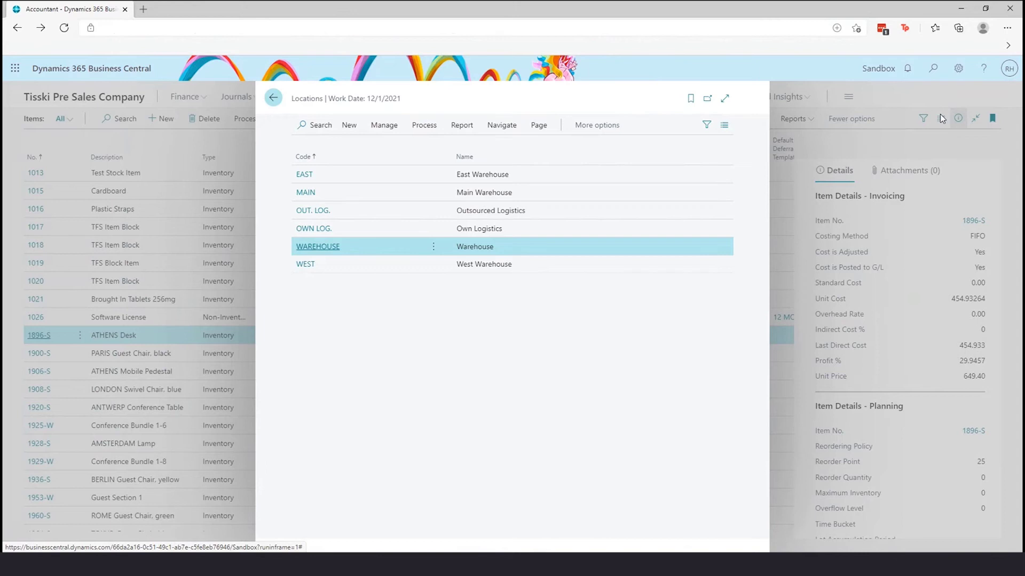
# Open the Physical Inventory Journals via a 'phy in' search.
pyautogui.press('Escape')
pyautogui.click(925, 76)
pyautogui.write('phy in')
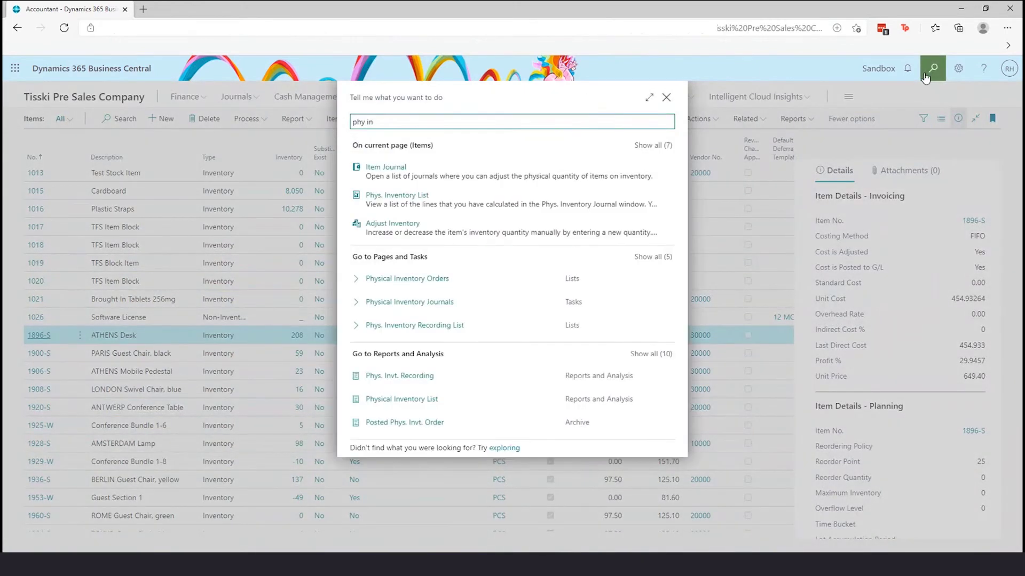
pyautogui.click(414, 302)
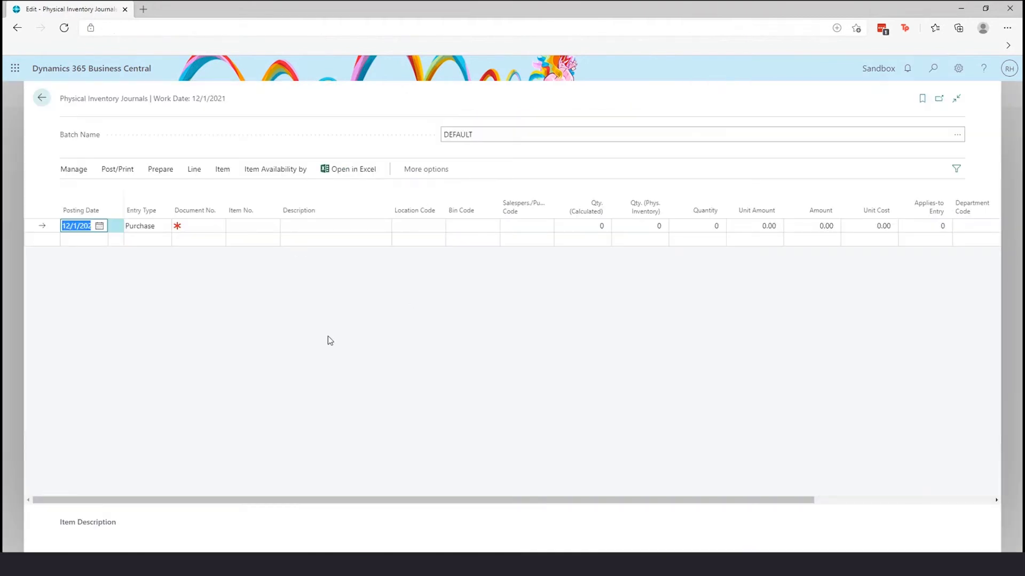
# Set up Calculate Inventory with Document No. 'Stock Take 2021' for WAREHOUSE.
pyautogui.click(162, 170)
pyautogui.click(119, 192)
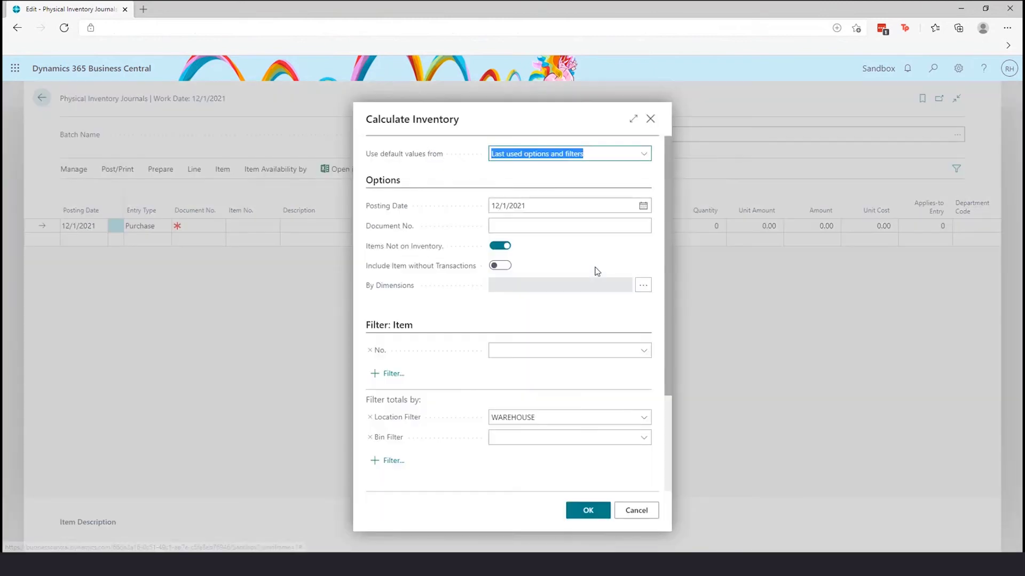
pyautogui.click(573, 226)
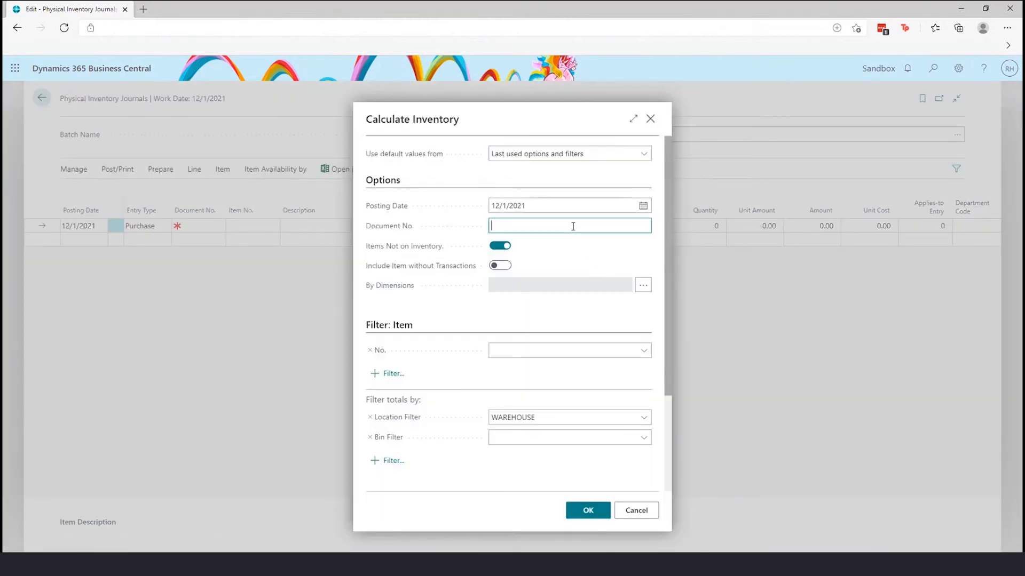
pyautogui.write('Stock Takr')
pyautogui.press('BackSpace')
pyautogui.press('BackSpace')
pyautogui.write('e 2021')
pyautogui.scroll(-1, 576, 261)
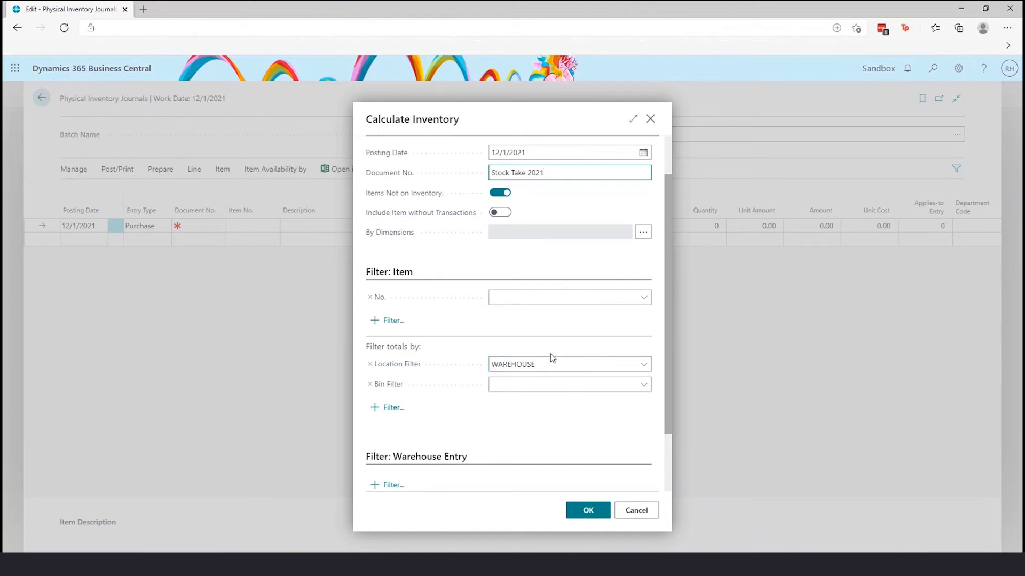
# Calculate the WAREHOUSE stock into the journal and enter ATHENS Desk's counted quantity as 8.
pyautogui.click(586, 512)
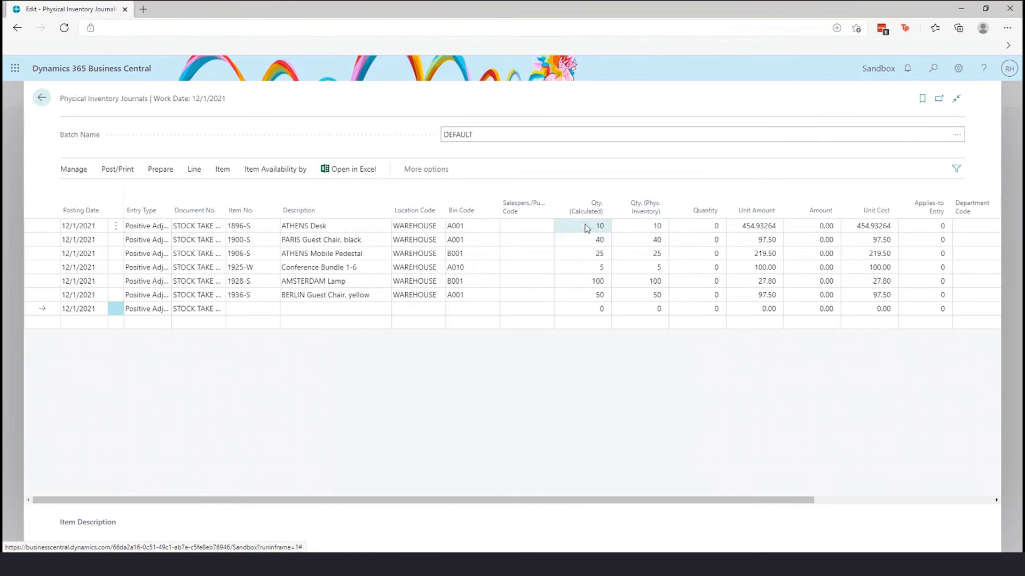
pyautogui.click(646, 227)
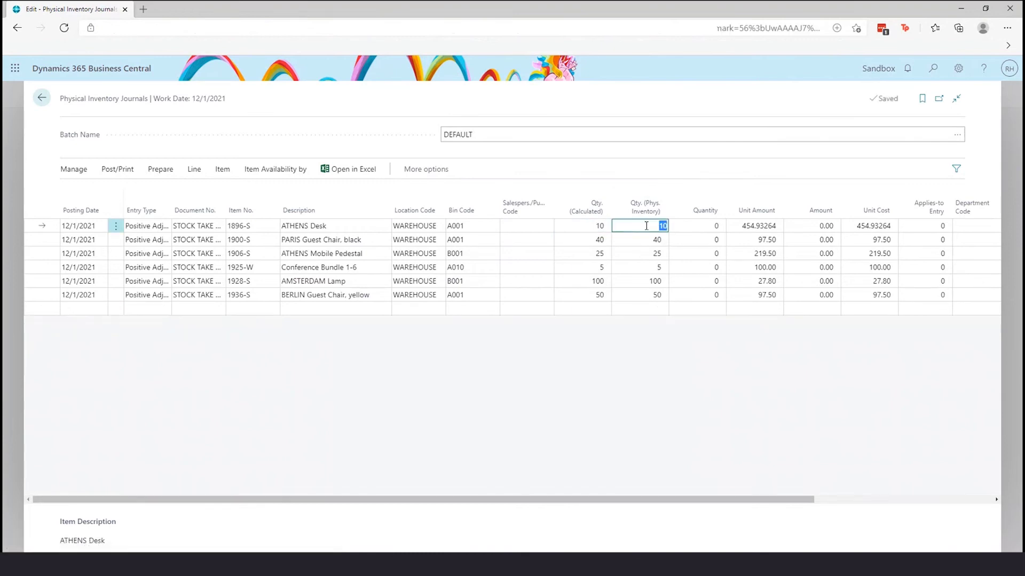
pyautogui.write('8')
pyautogui.press('Down')
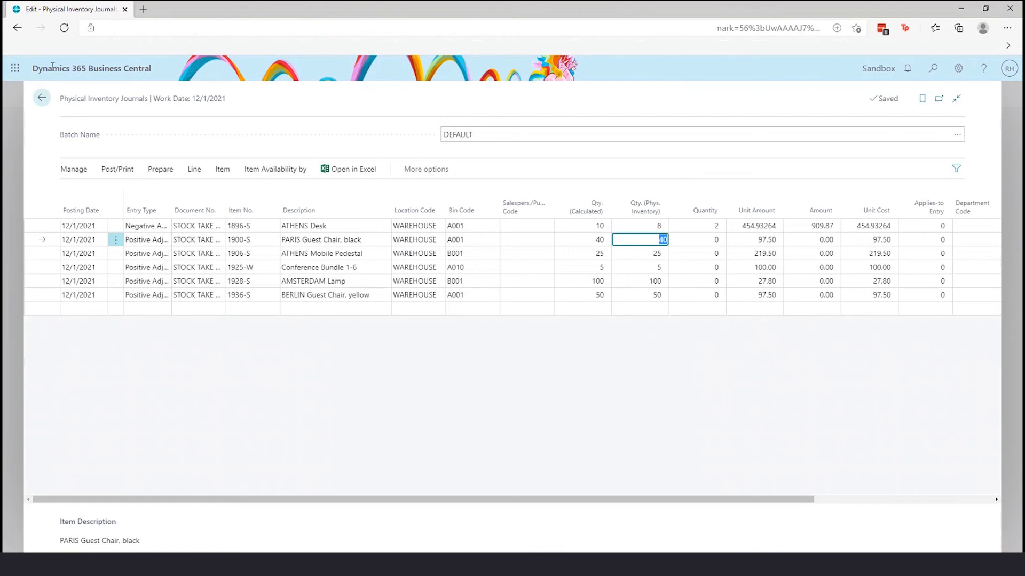
# Find and review transfer order 1002 from WEST to EAST, then return to Items.
pyautogui.click(42, 98)
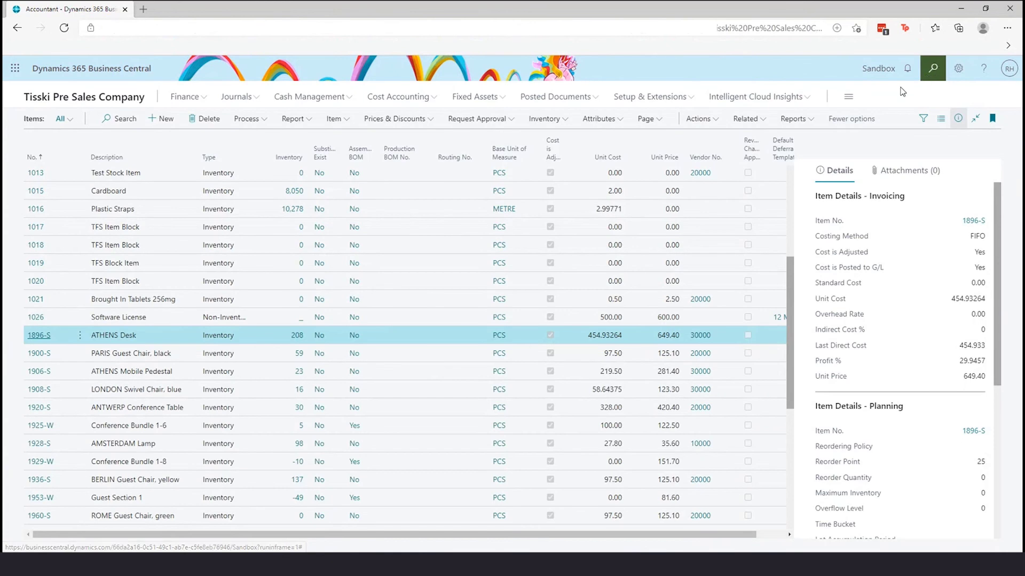
pyautogui.hotkey('alt', 'q')
pyautogui.write('transf')
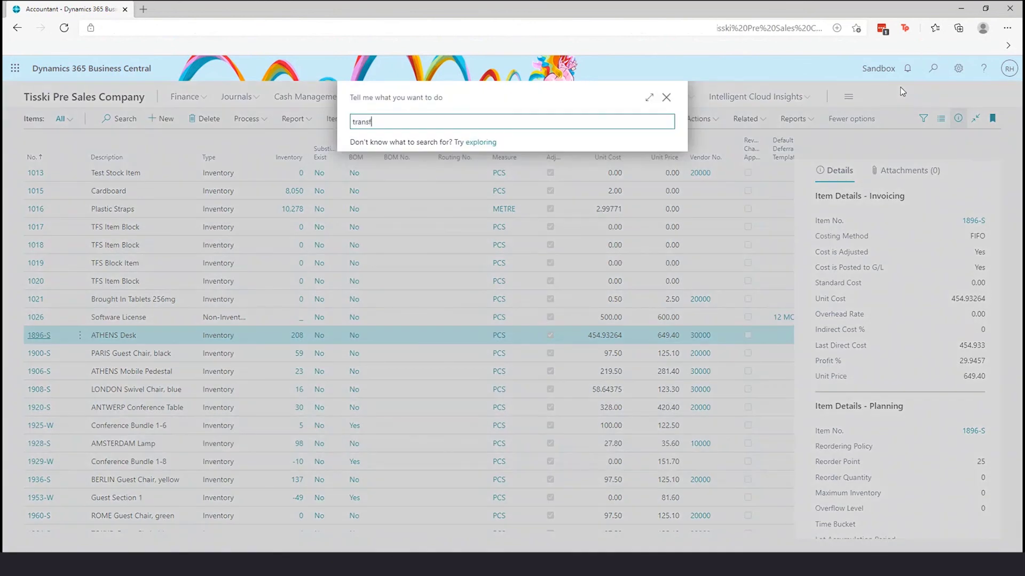
pyautogui.write('er order')
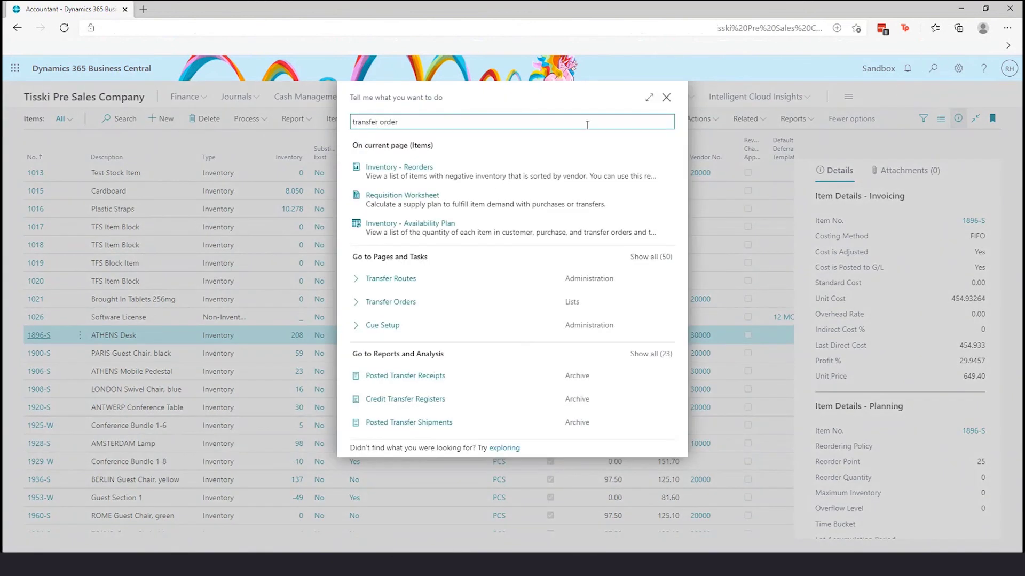
pyautogui.click(409, 260)
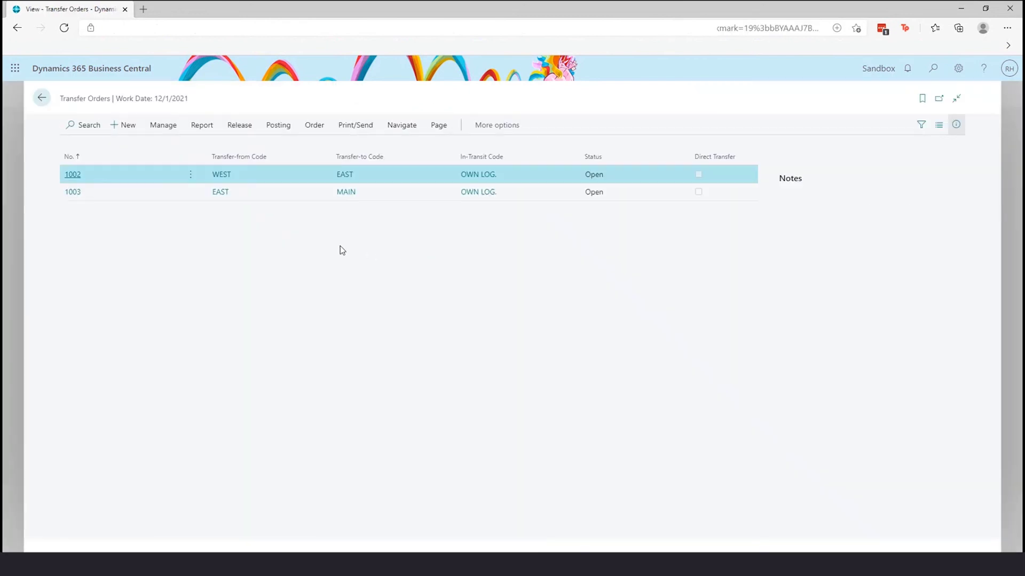
pyautogui.click(71, 175)
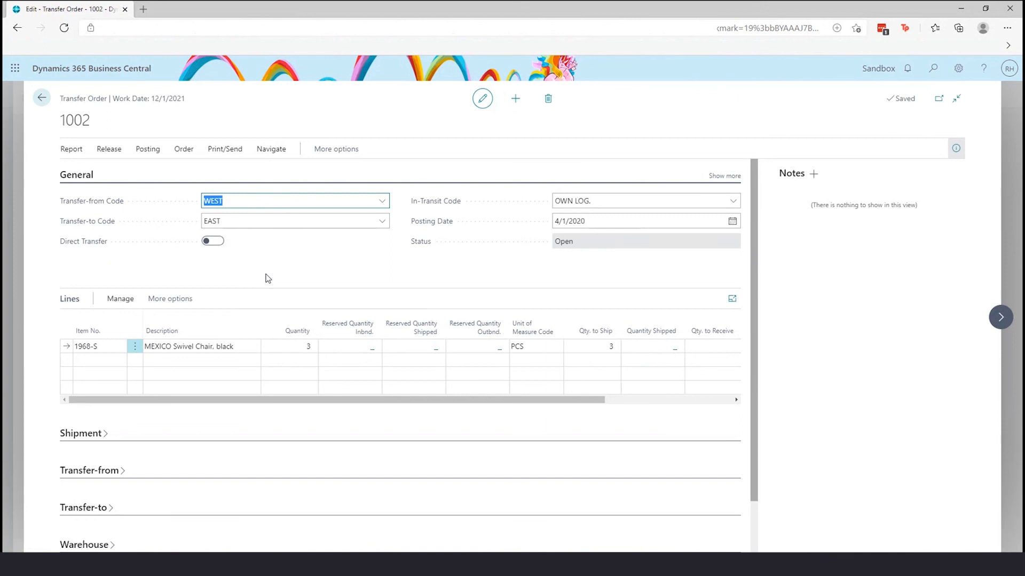
pyautogui.click(42, 99)
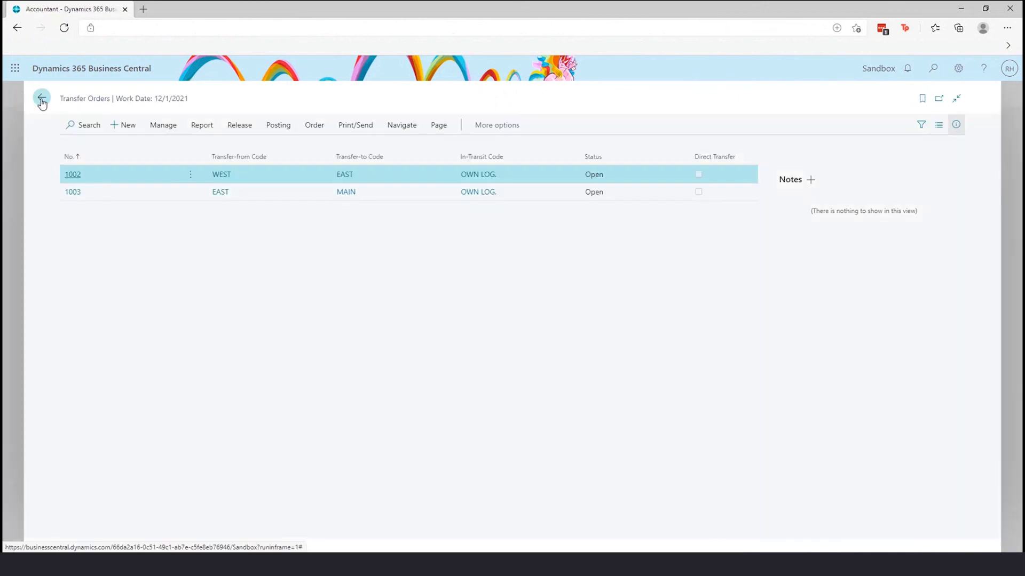
pyautogui.click(42, 99)
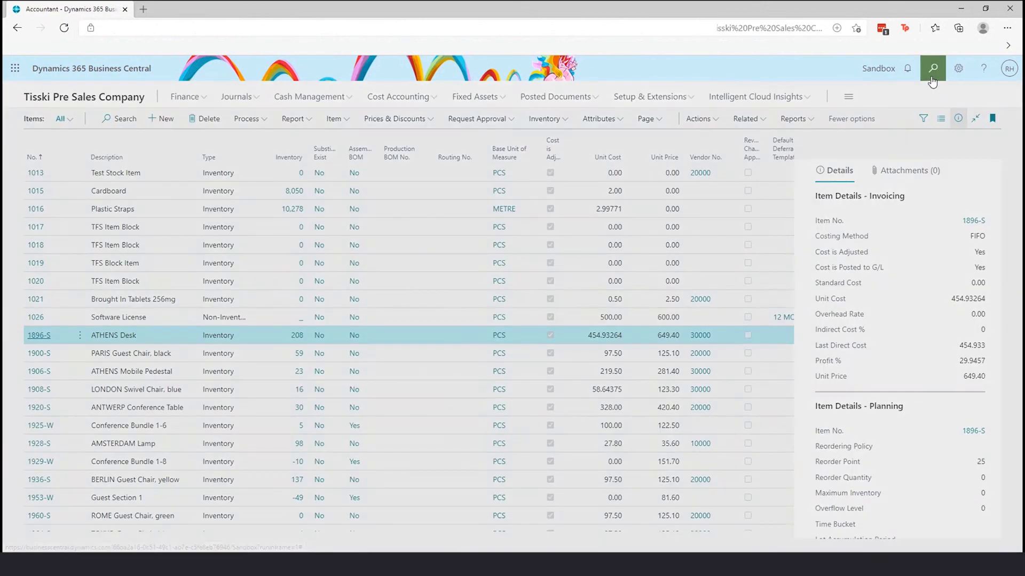
# Search 'invent val' and preview the Inventory Valuation report ending 8/31/2025.
pyautogui.click(933, 69)
pyautogui.write('invent val')
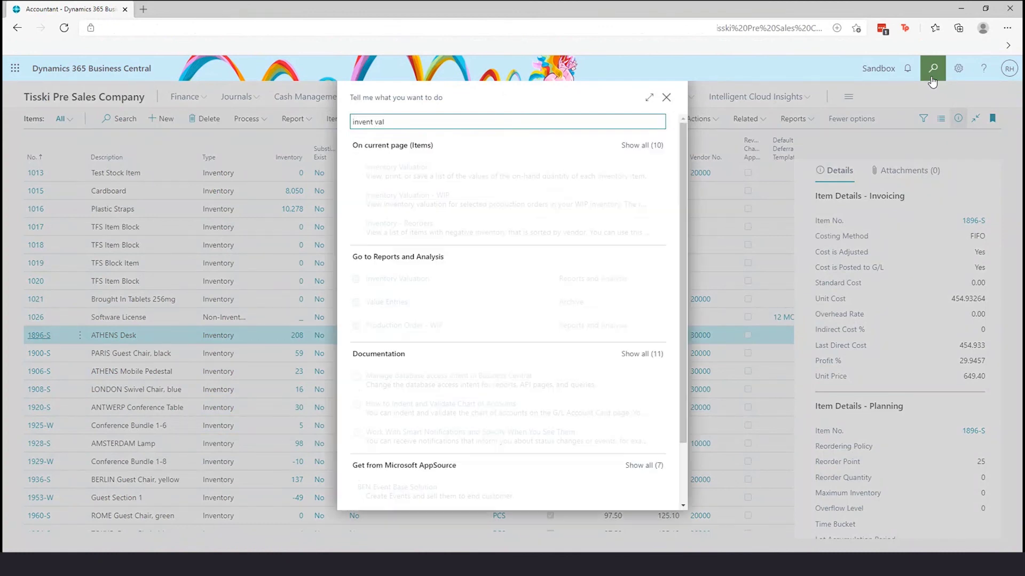
pyautogui.click(409, 286)
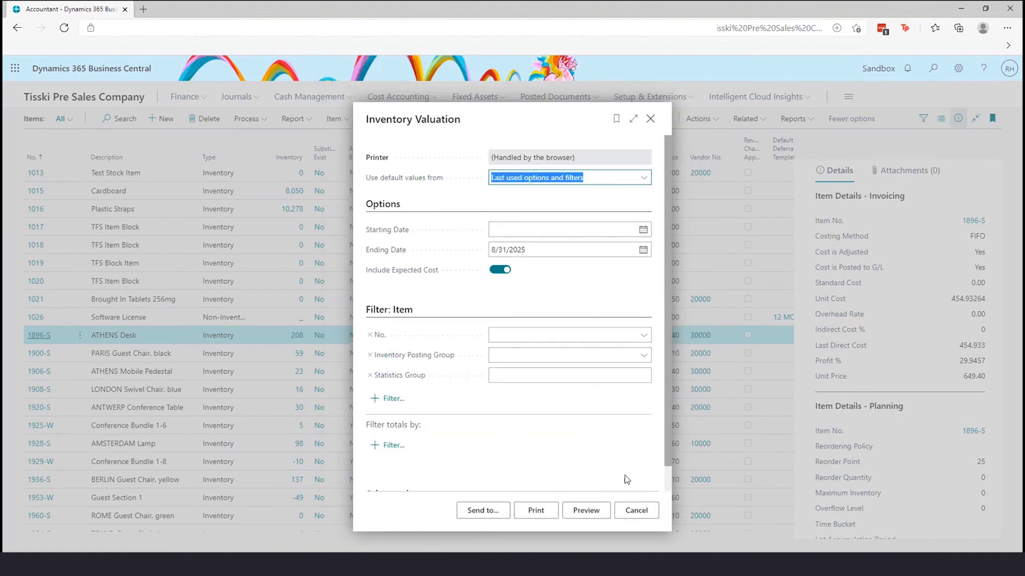
pyautogui.click(587, 513)
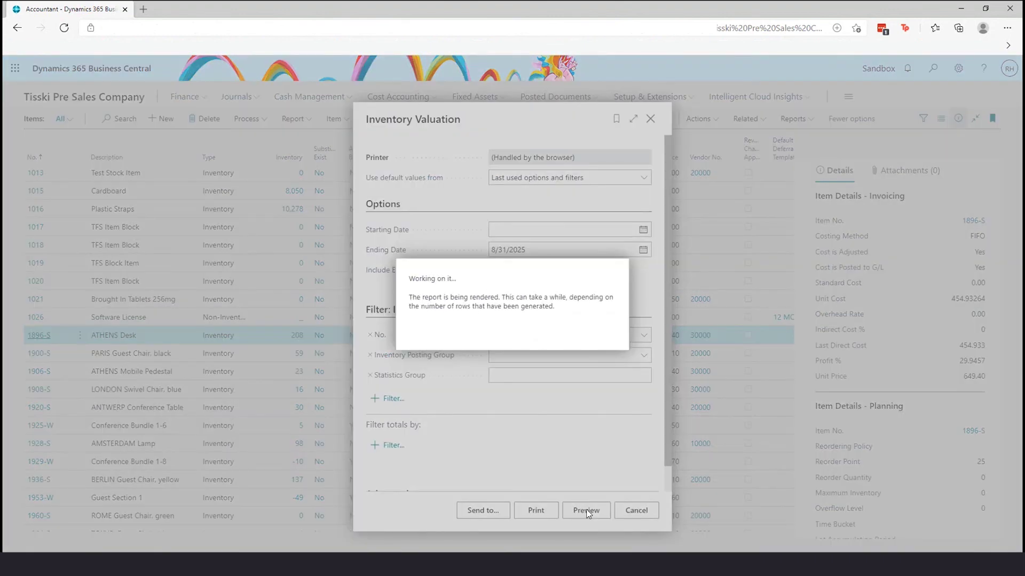